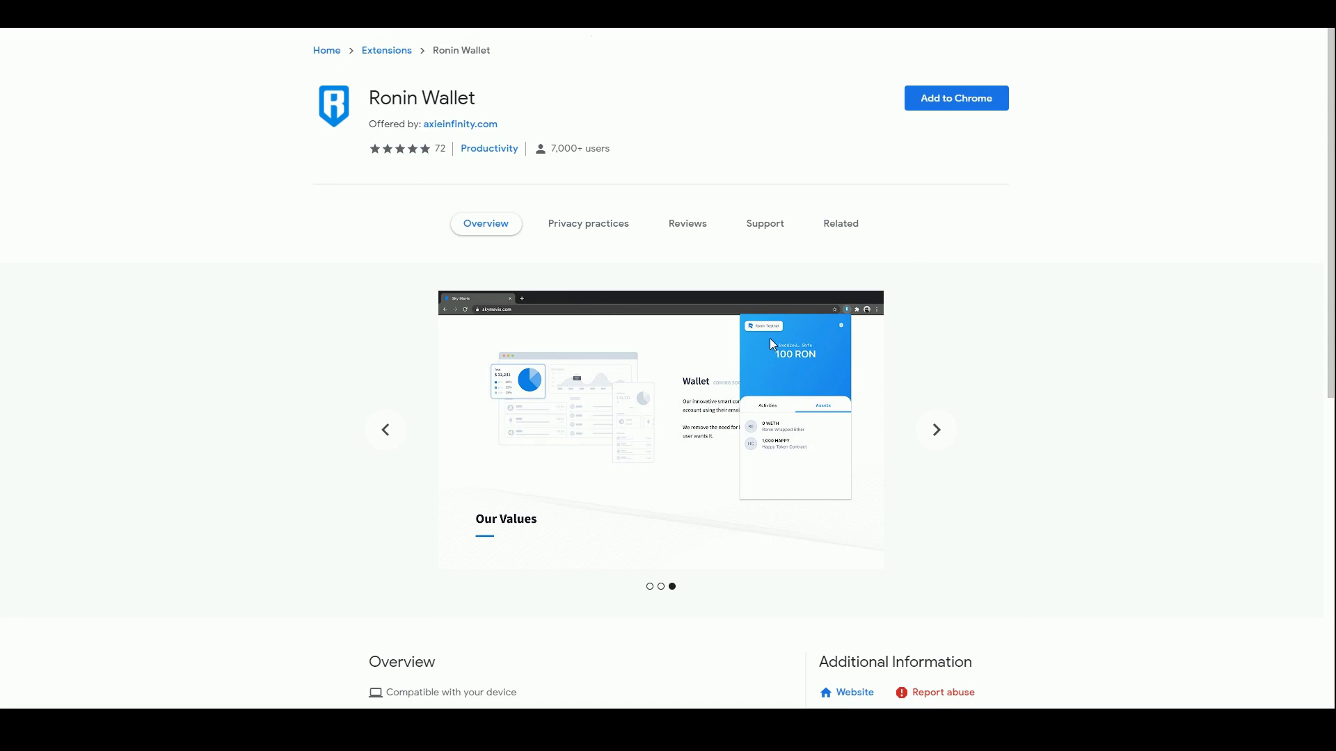
Step: Add the Ronin Wallet extension to Chrome from its Web Store page
click(956, 111)
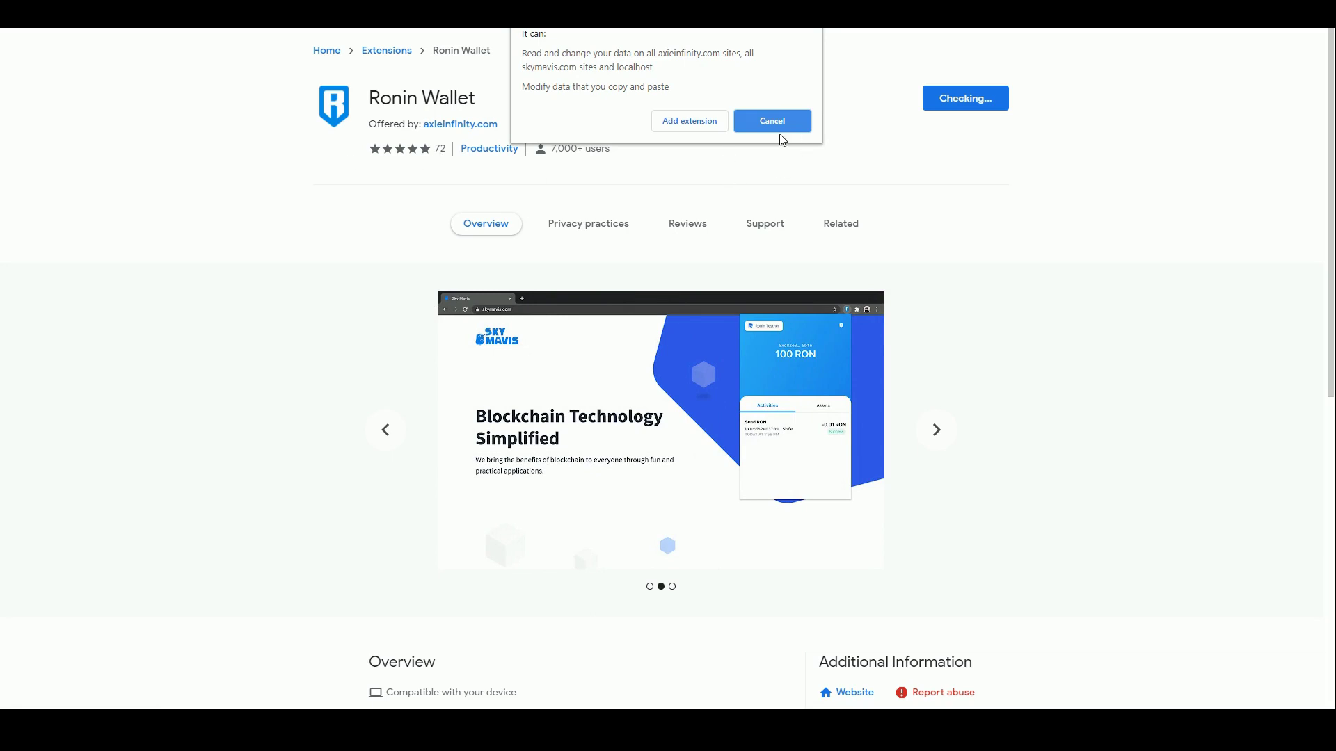
click(688, 125)
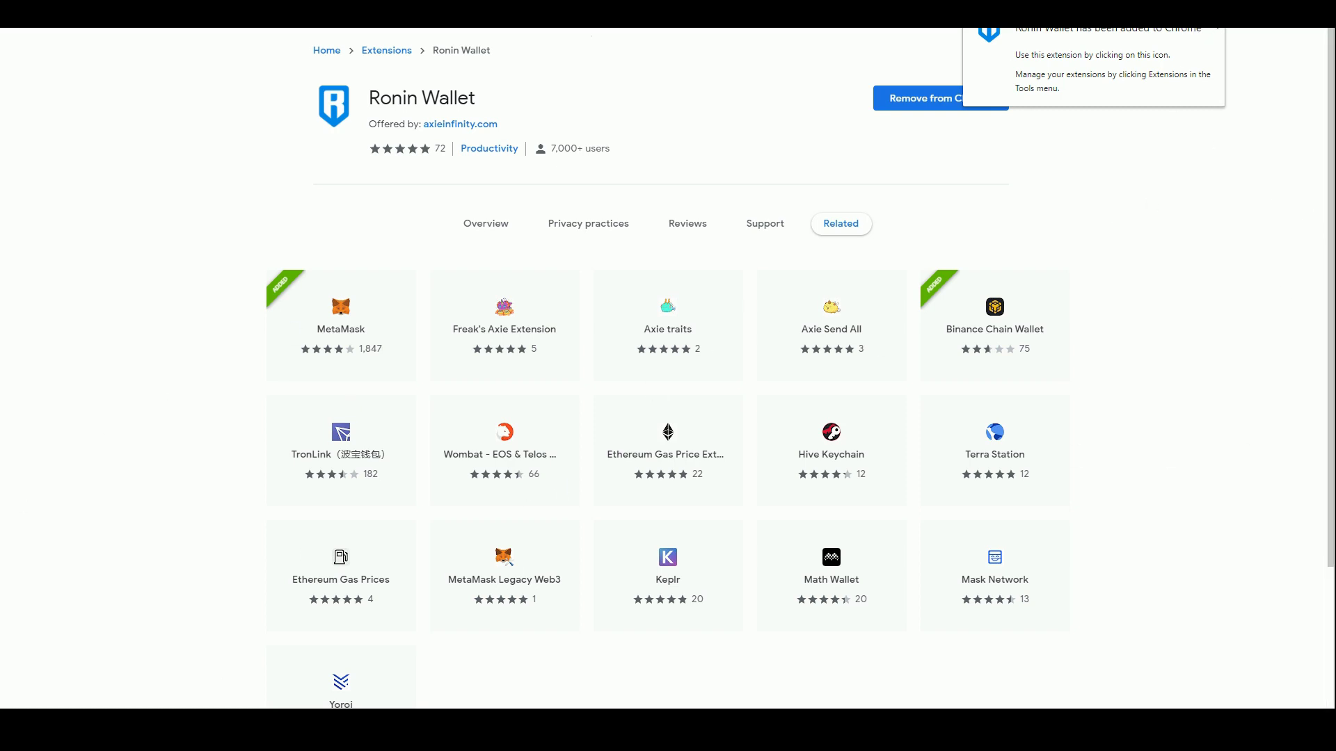
Step: Dismiss the added-to-Chrome notice and scroll through the Notion How to Buy Land guide
click(1148, 180)
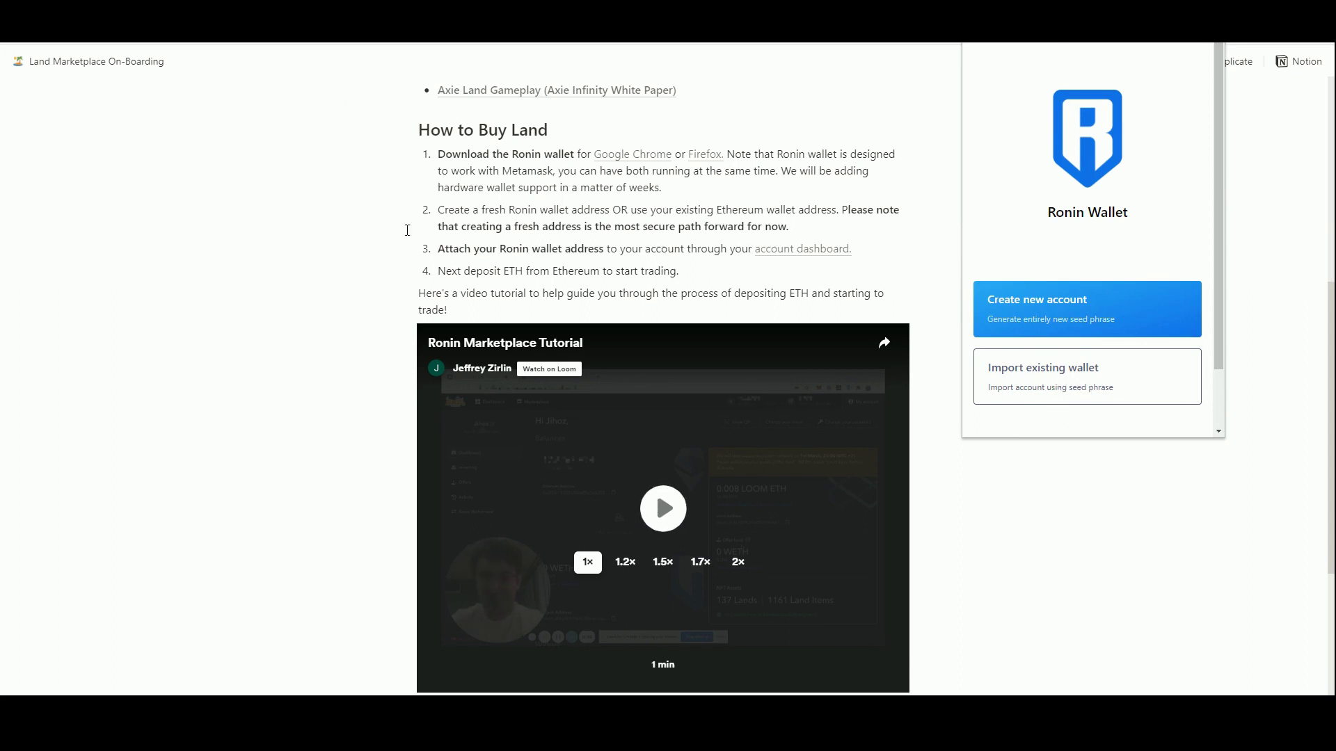
scroll(383, 272, up, 5)
scroll(380, 277, down, 5)
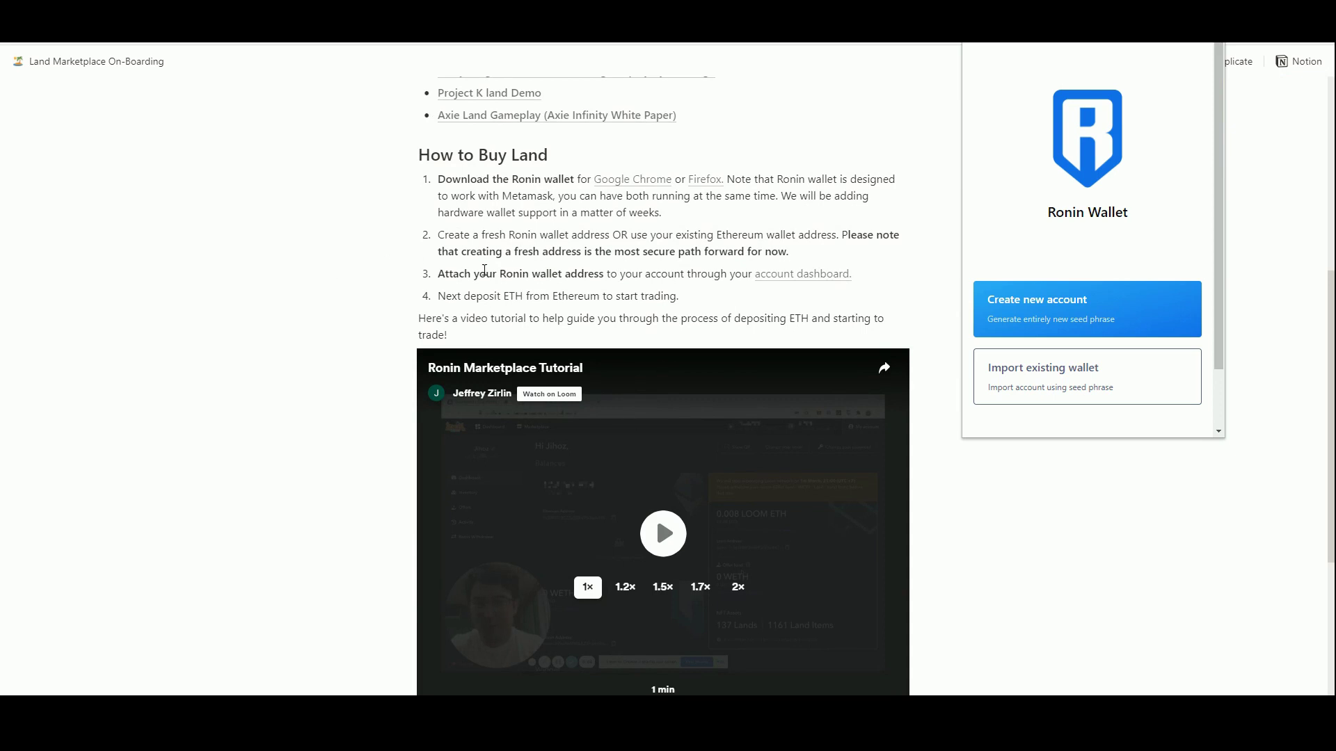
scroll(85, 110, up, 2)
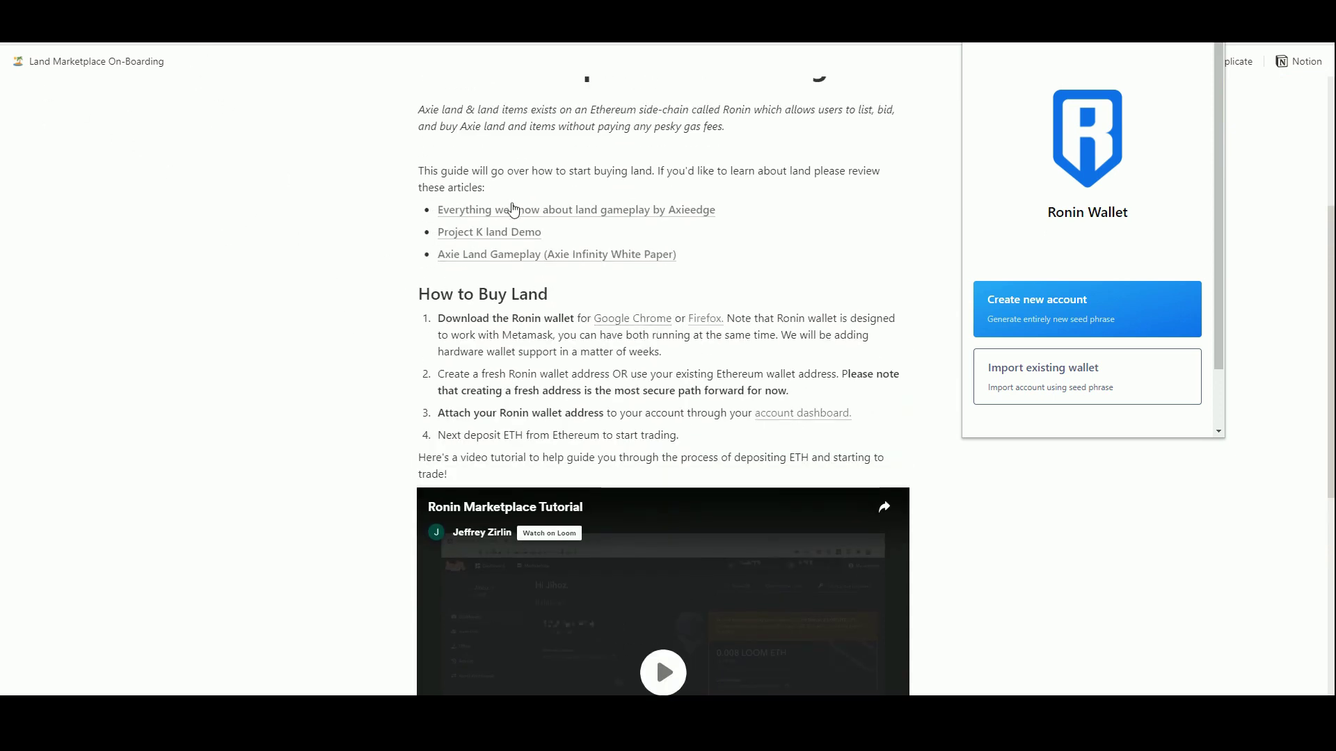
scroll(637, 330, down, 2)
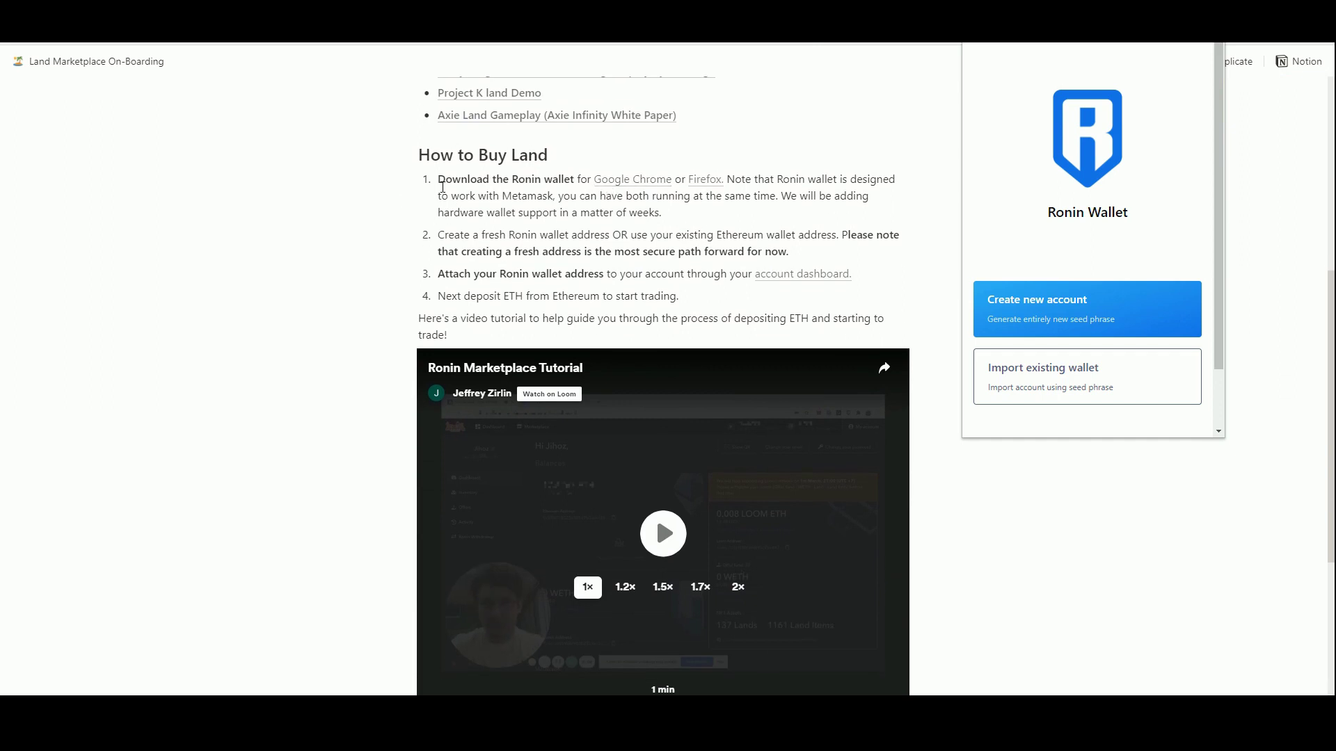
Step: Highlight the first How to Buy Land step and the fresh-address note, then clear the selection
drag(688, 208, 440, 185)
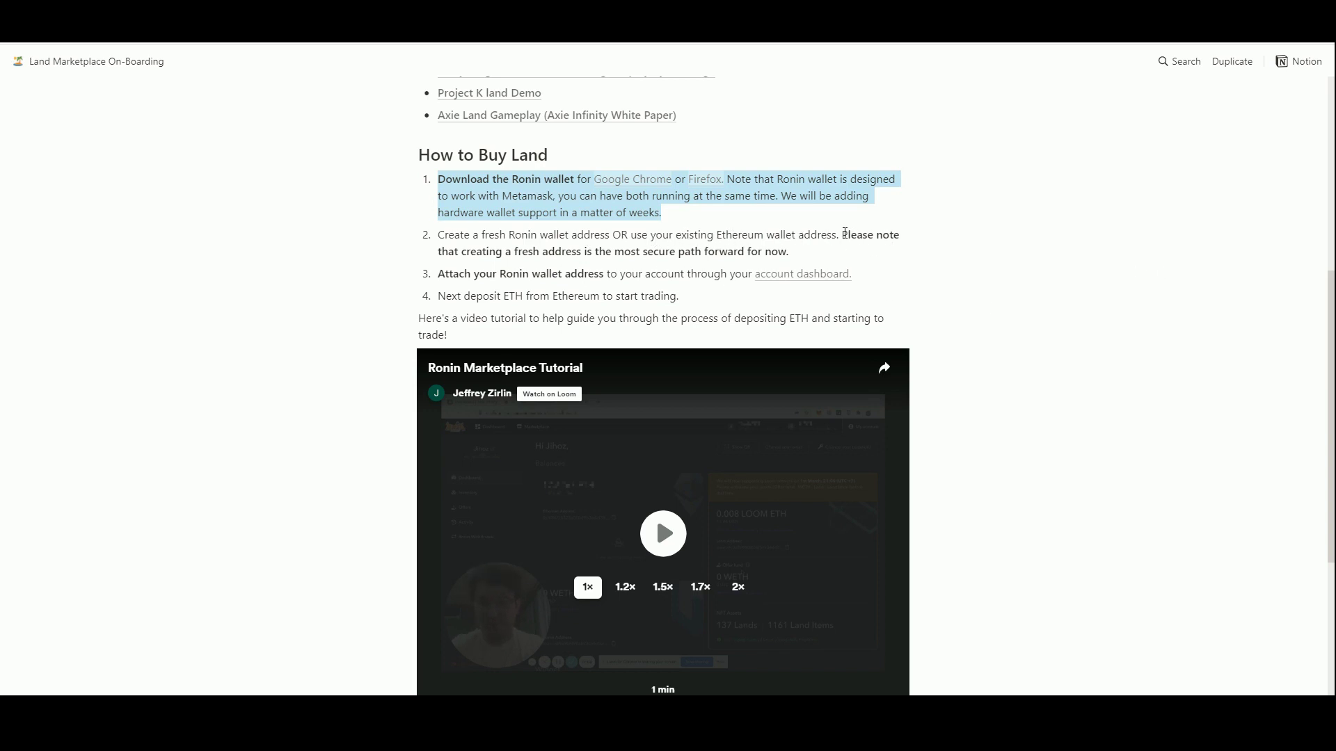
drag(843, 236, 789, 252)
click(1021, 324)
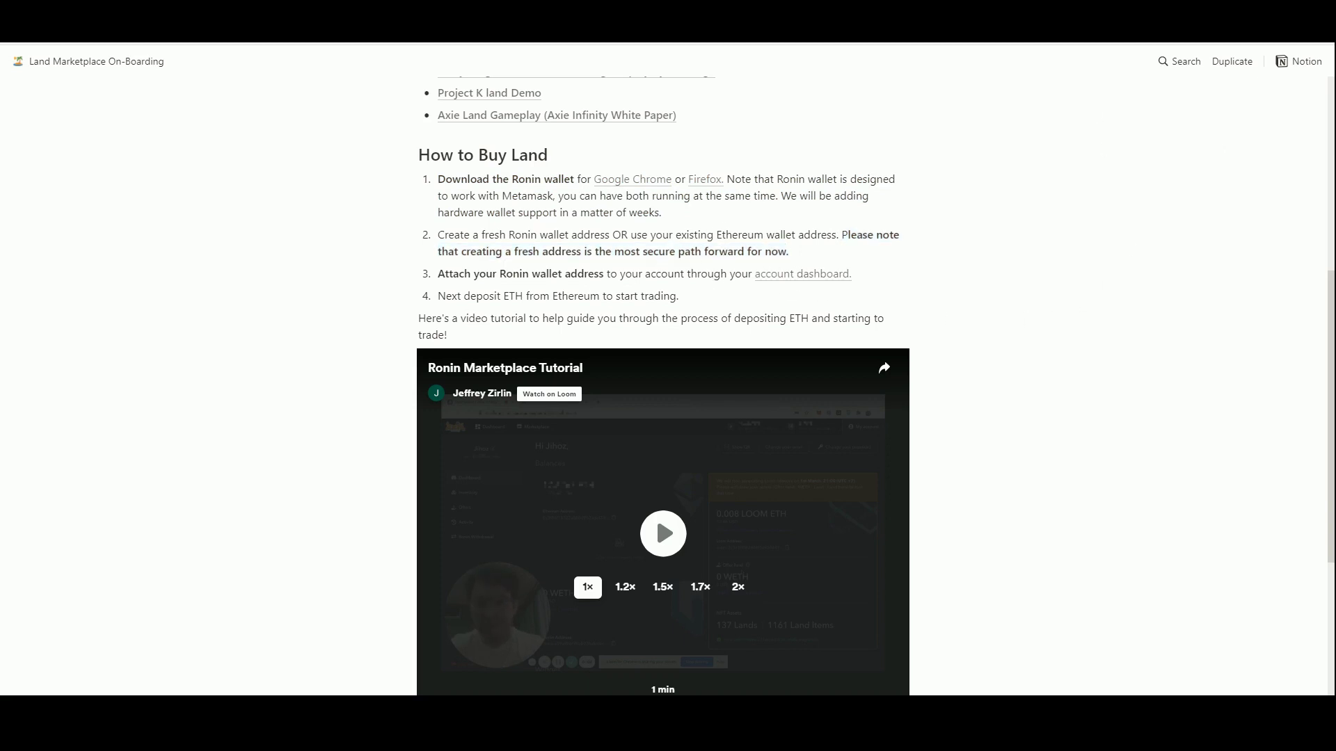
Step: From the Ronin Wallet popup, enter and repeat a new account password to reach the seed page
click(1228, 27)
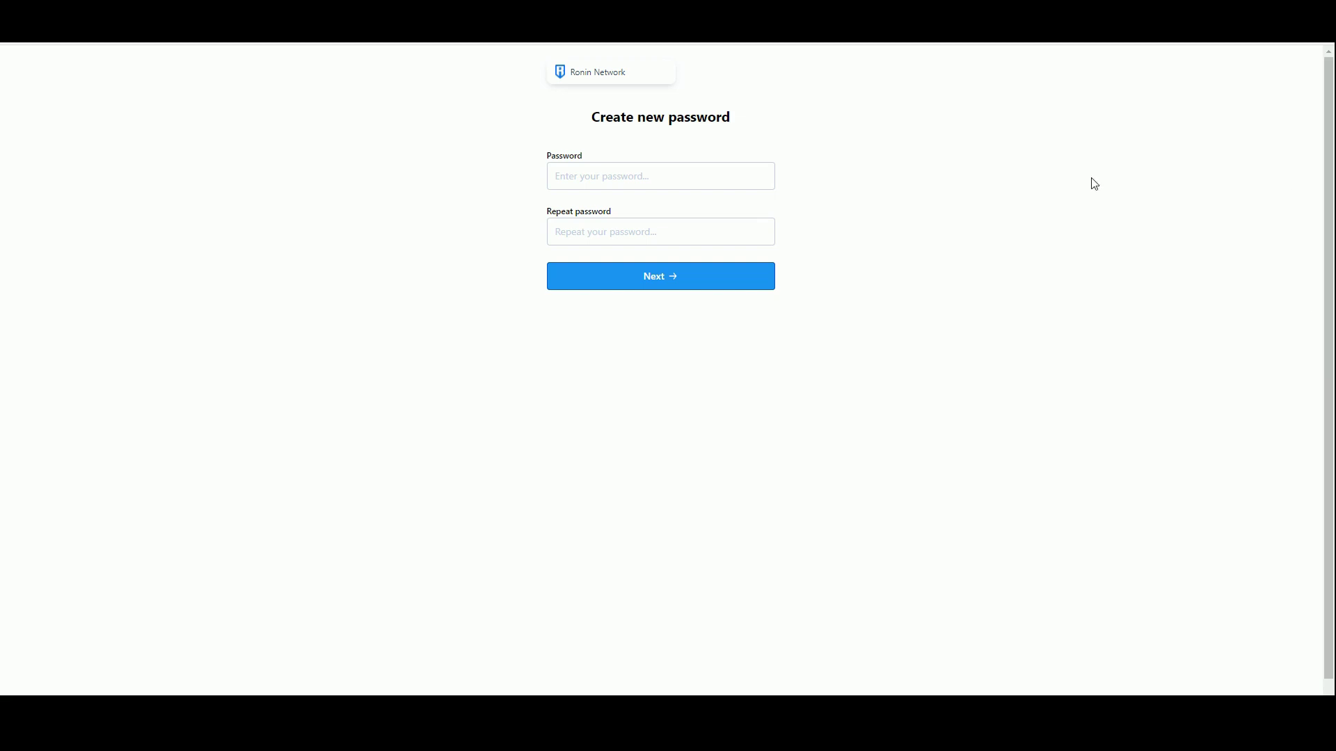
click(728, 174)
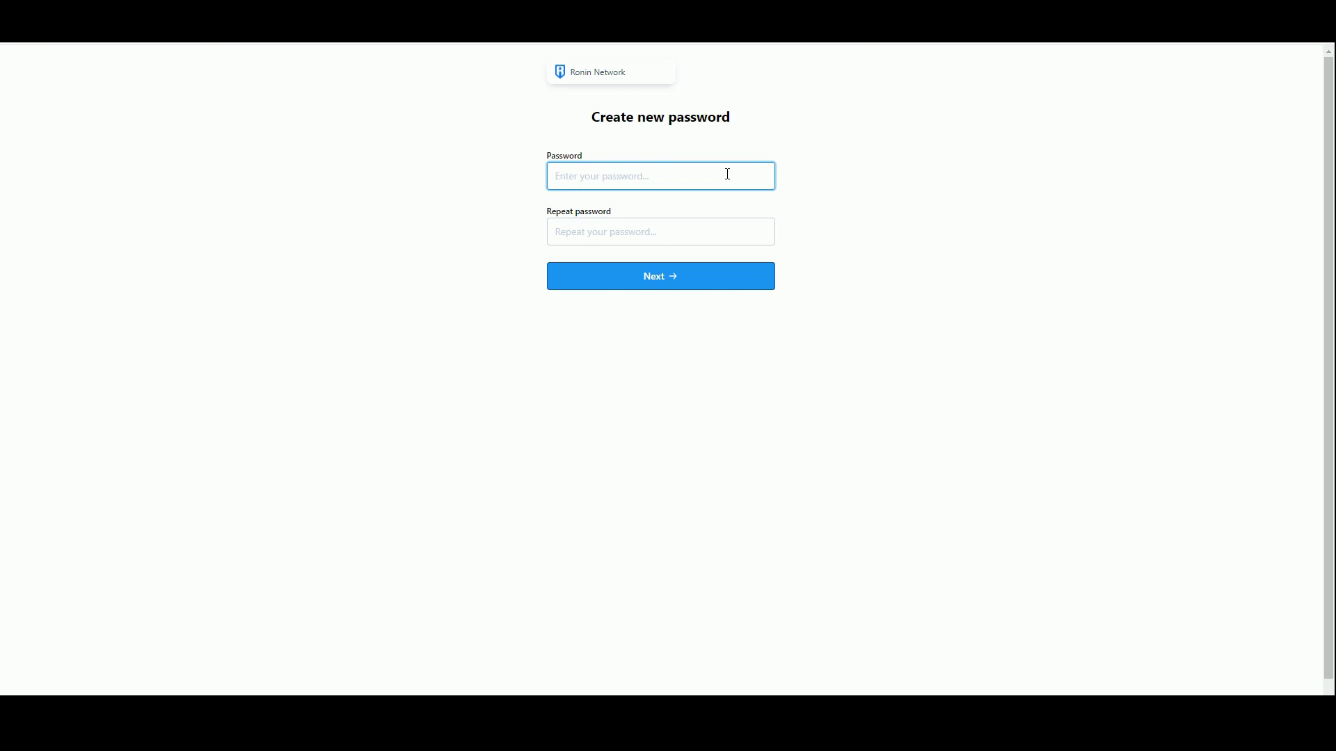
text(••••••)
click(693, 234)
text(•)
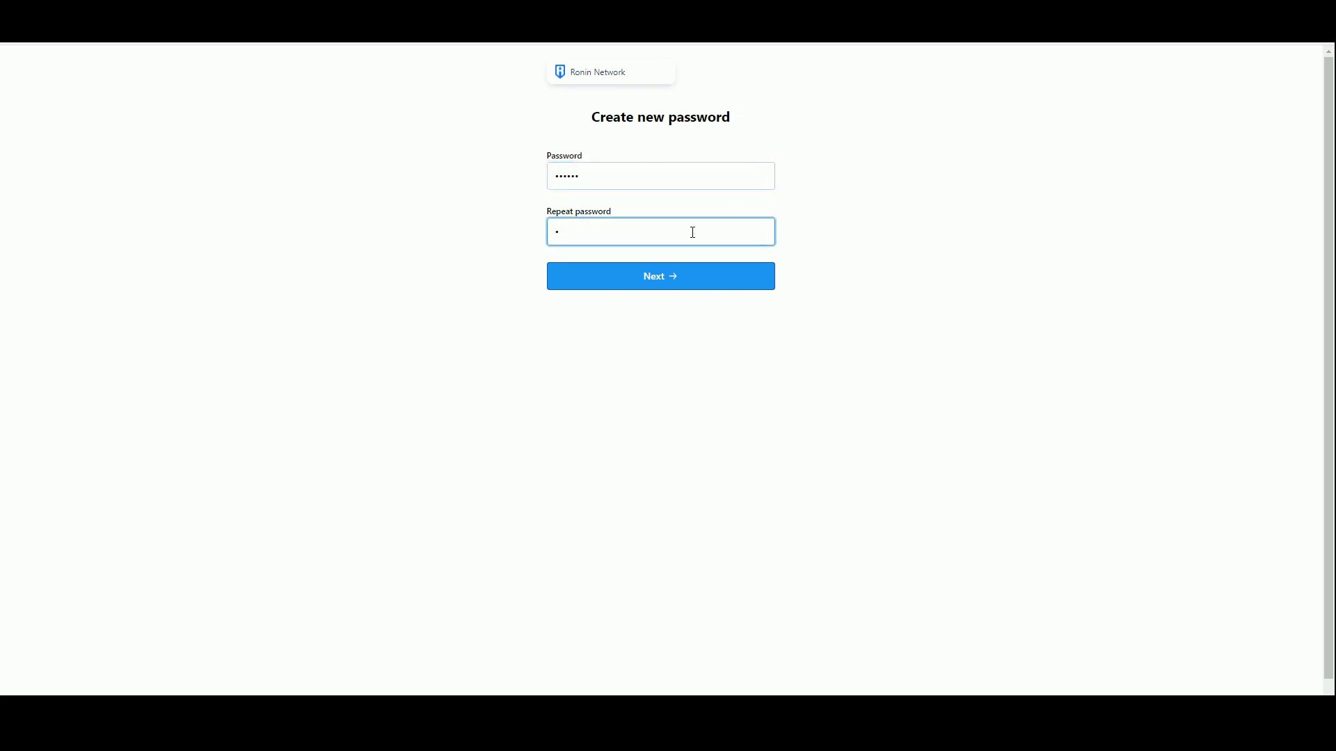
text(•••••)
click(633, 277)
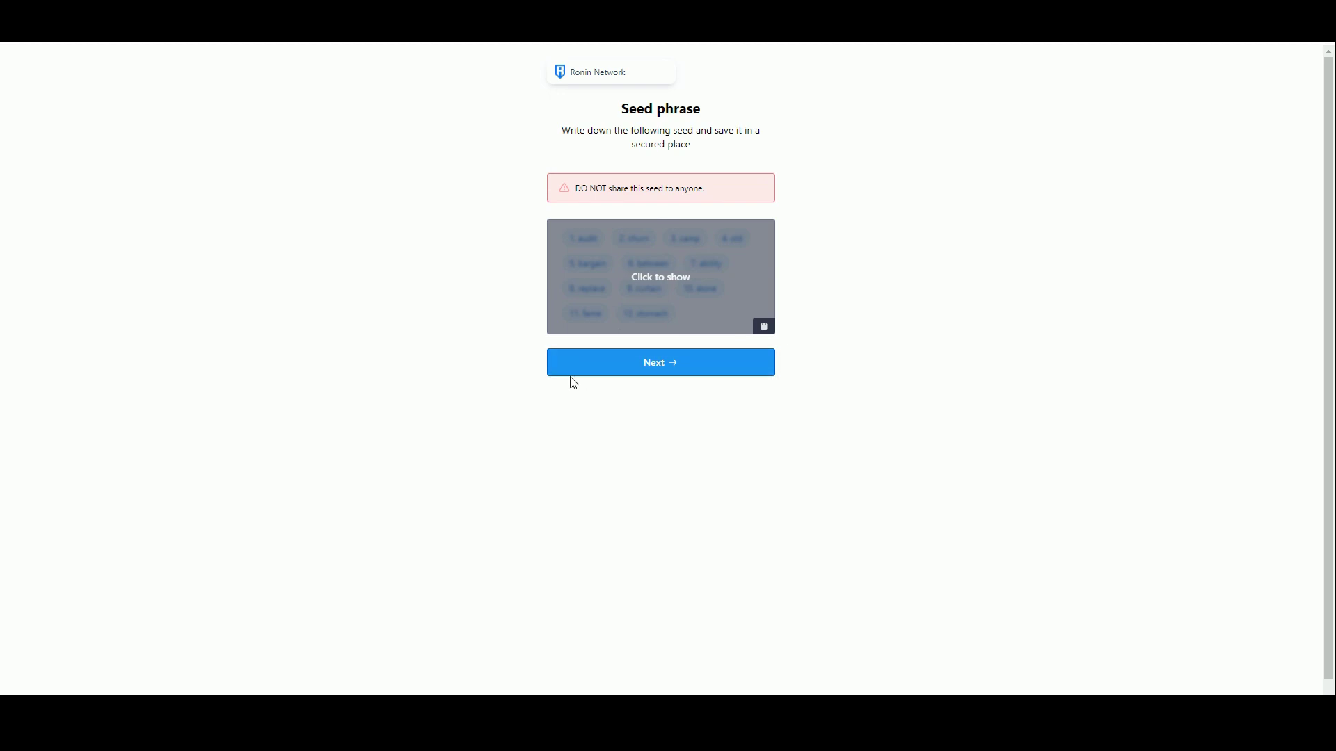
Step: Reveal the twelve recovery words, hide them, and show them again
click(659, 286)
click(659, 277)
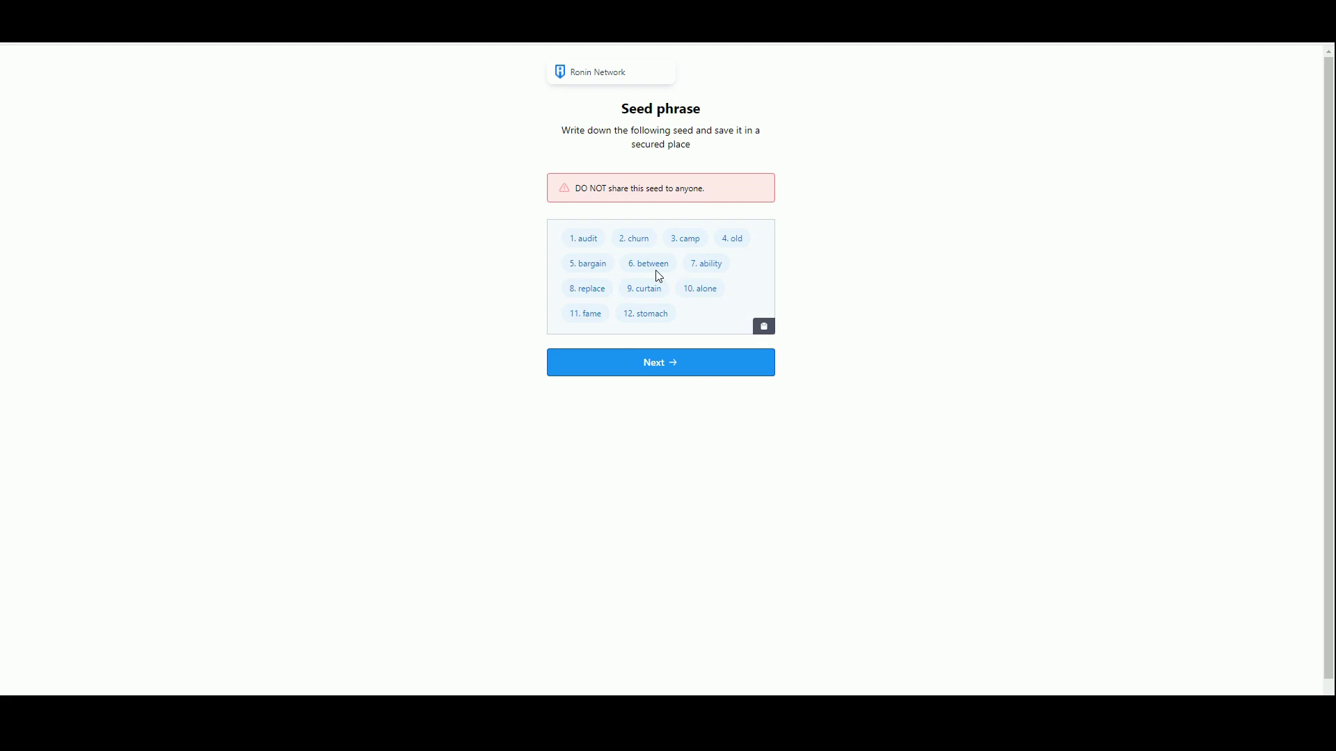
click(659, 277)
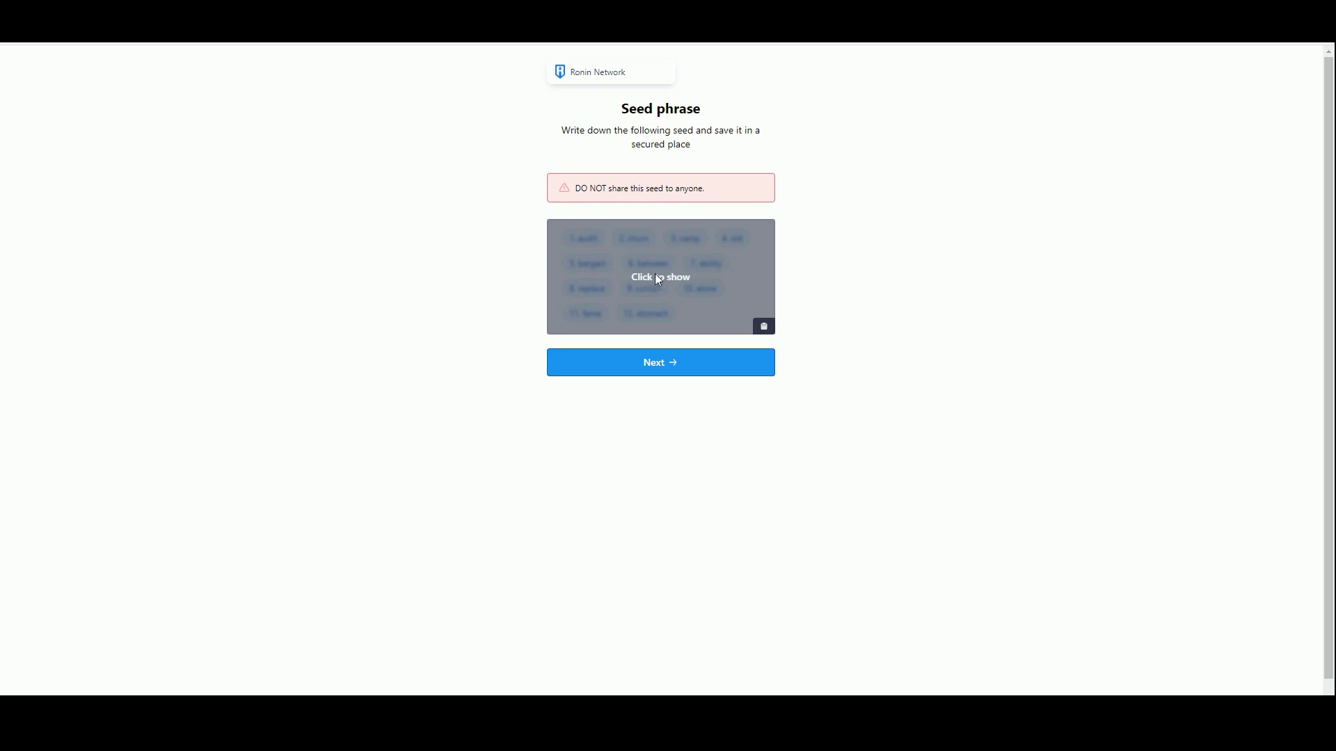
click(658, 278)
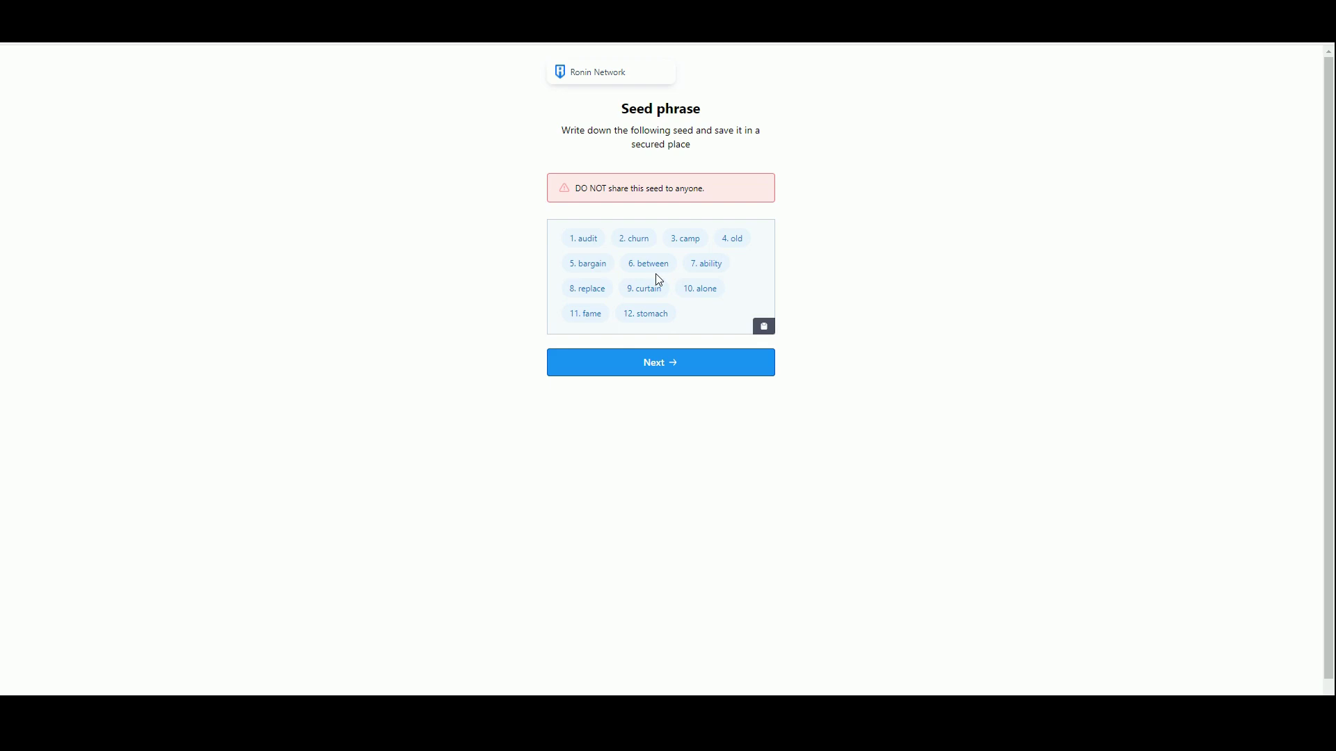
Step: Go to Verify your seed and place the first six seed words in order
click(661, 363)
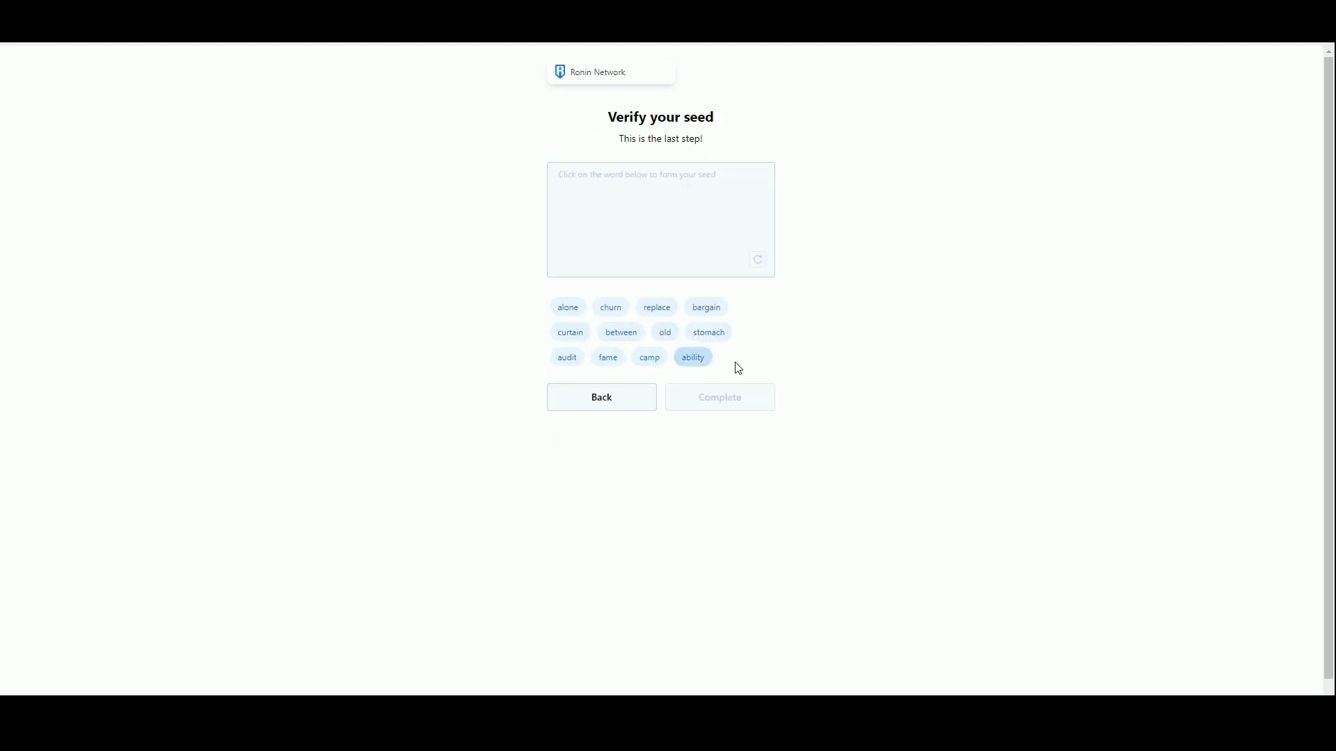
click(568, 363)
click(612, 311)
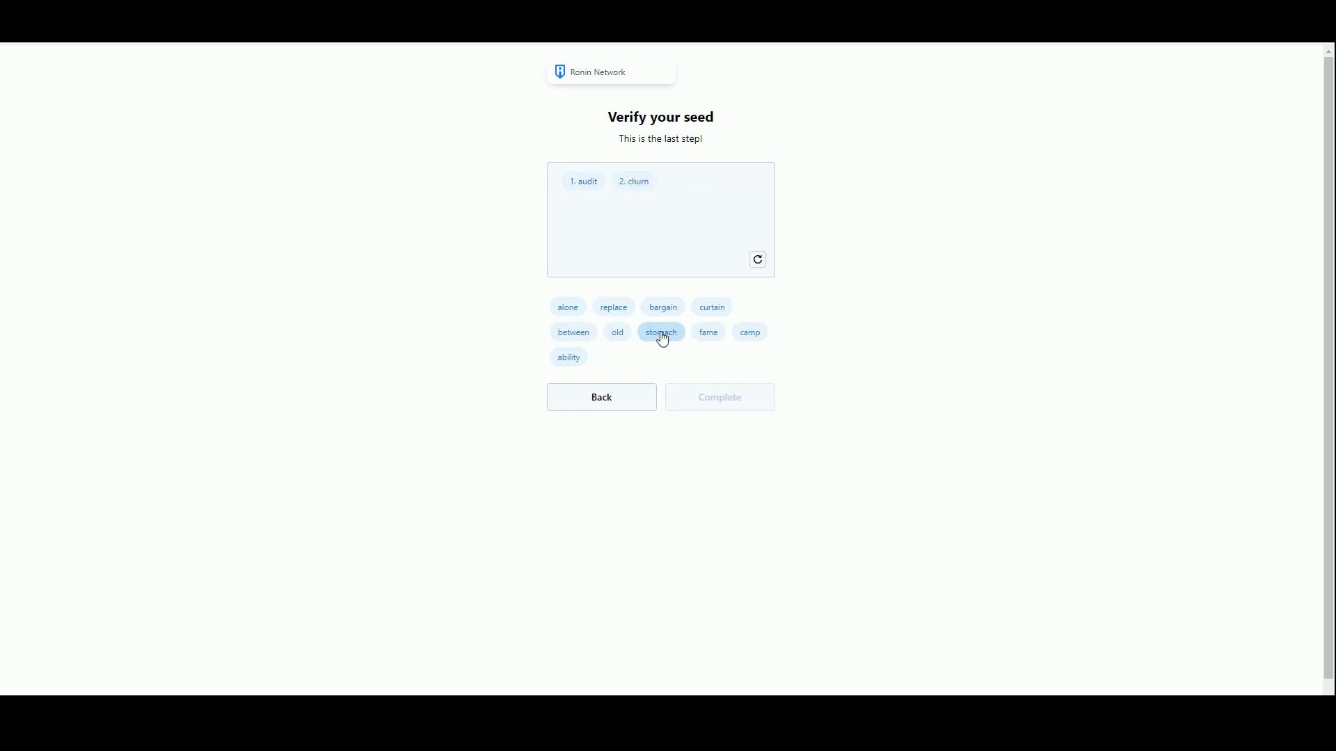
click(751, 335)
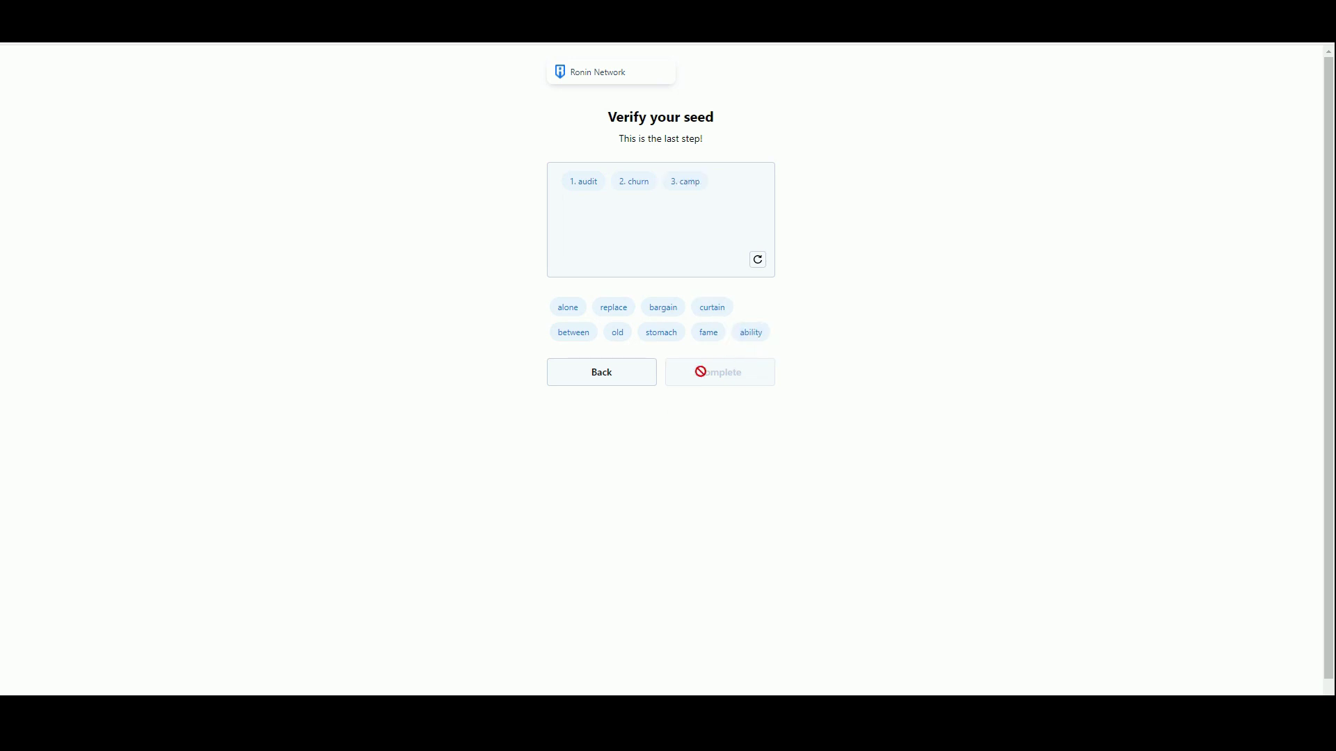
click(617, 337)
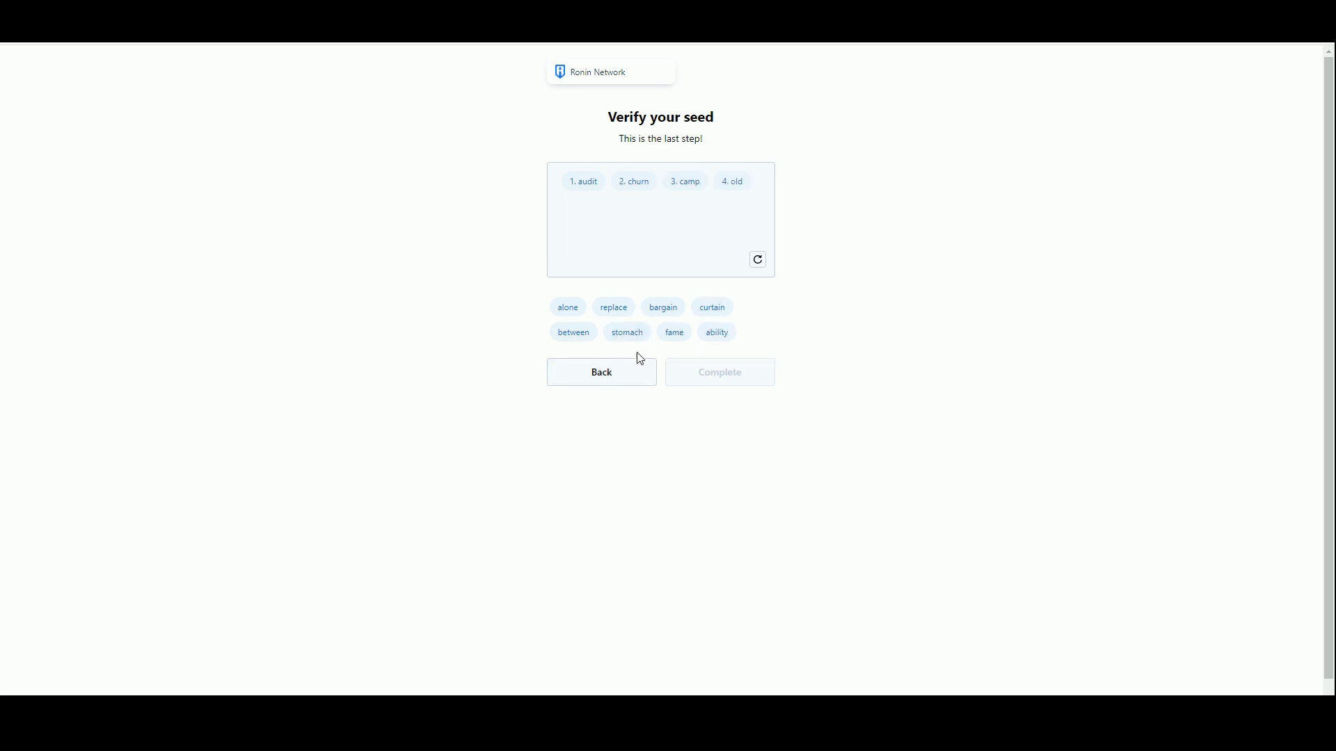
click(662, 311)
click(712, 308)
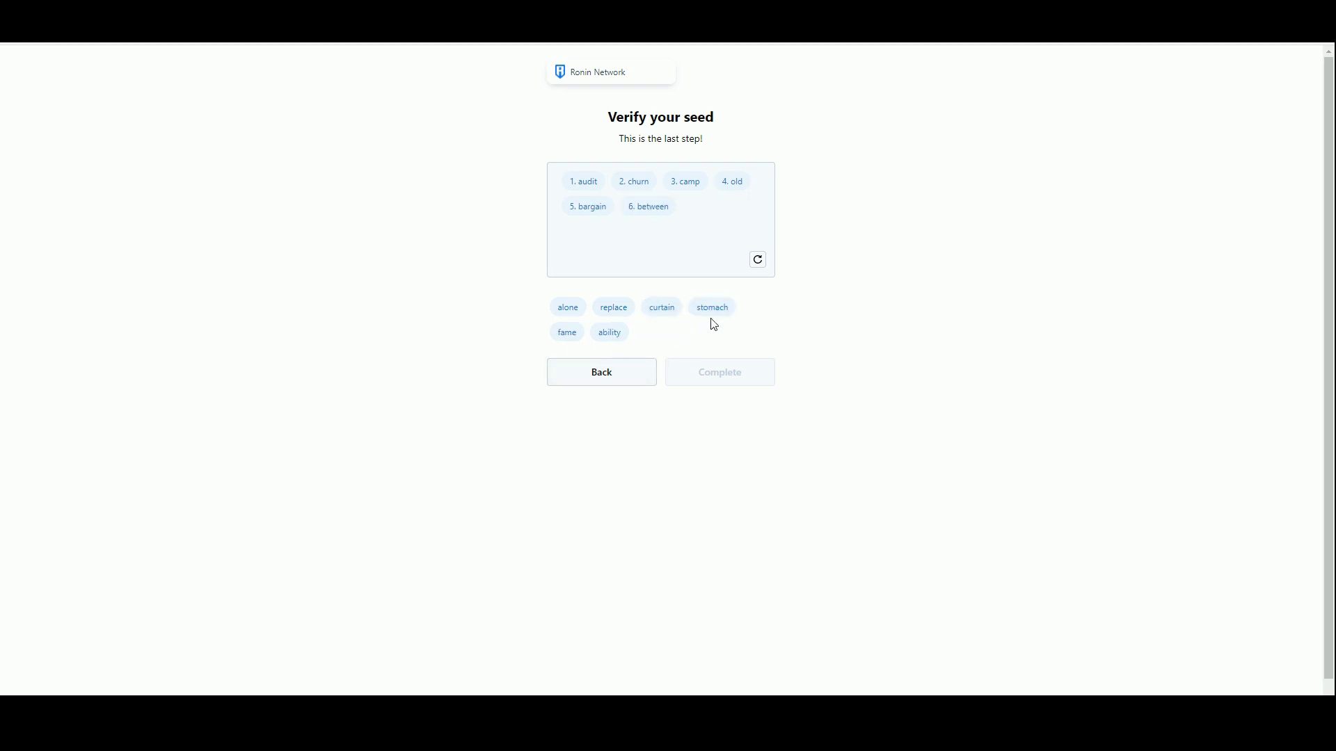
Step: Place seed words seven through twelve to fill the verification box
click(611, 334)
click(608, 311)
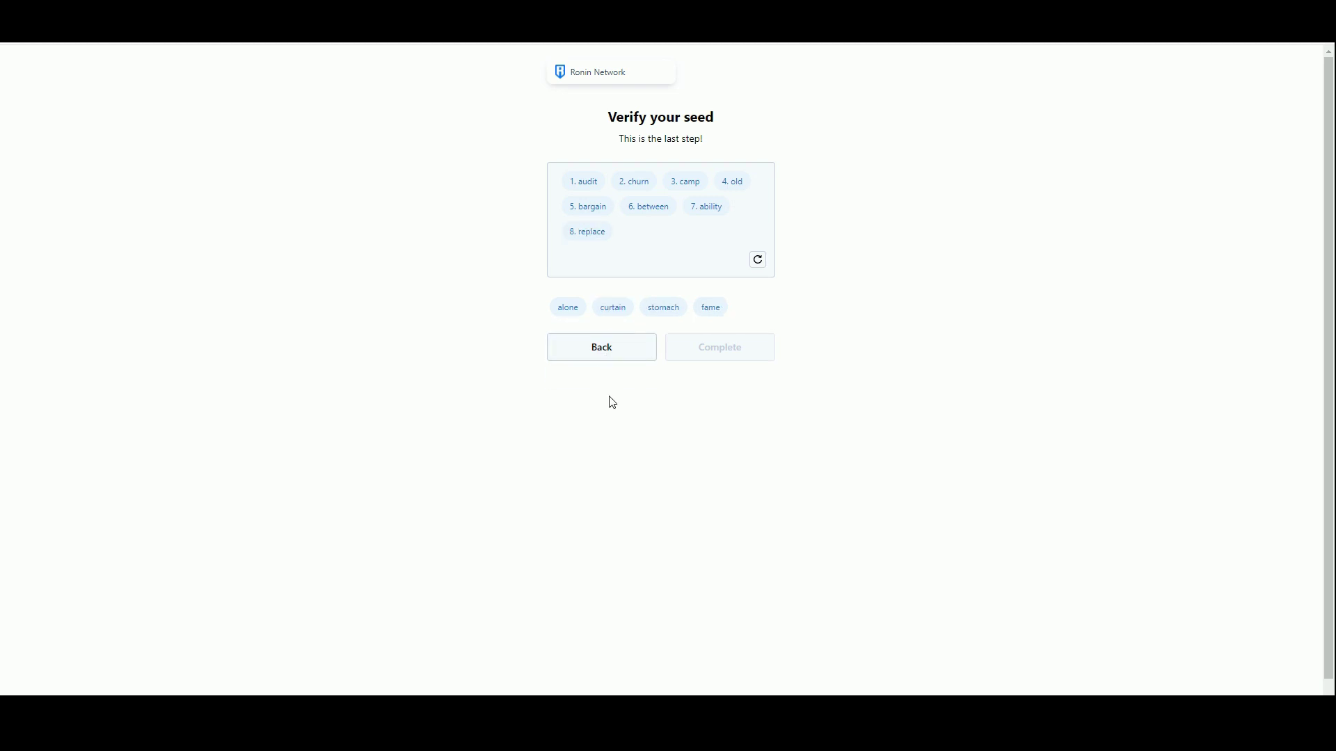
click(614, 311)
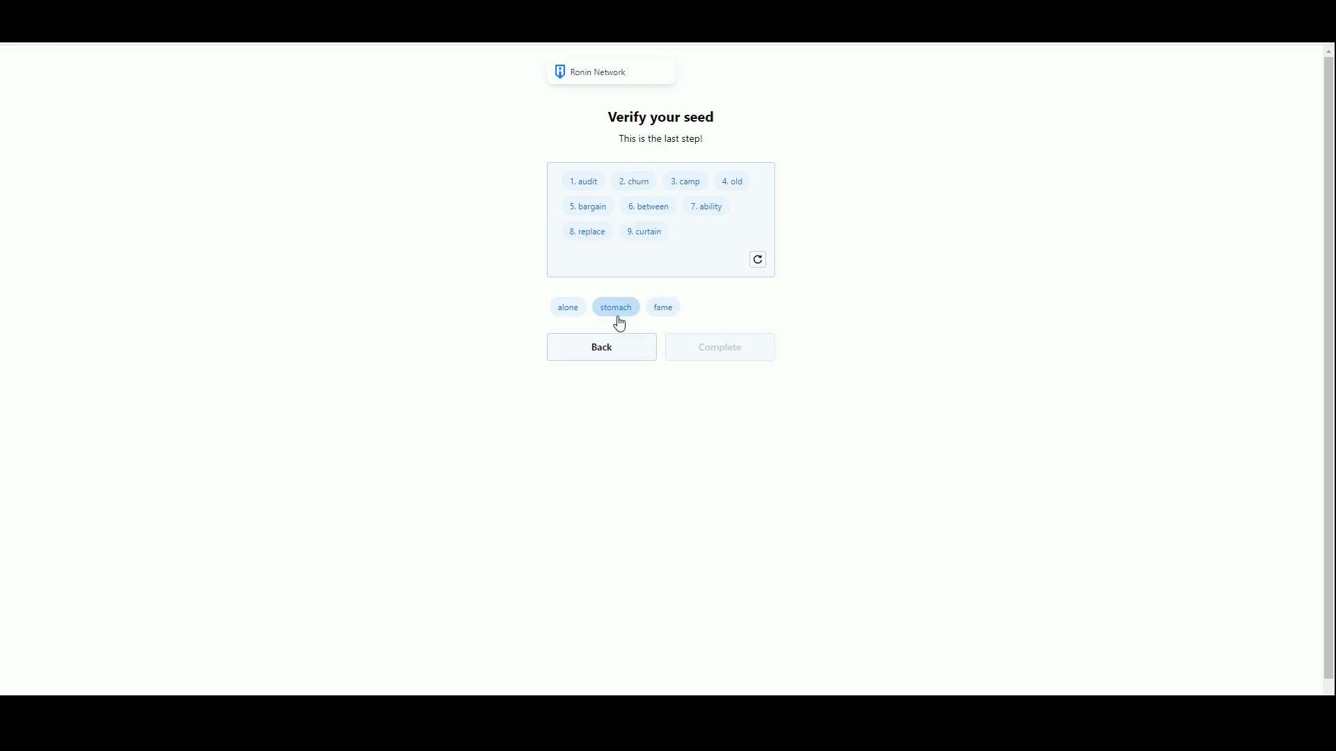
click(569, 310)
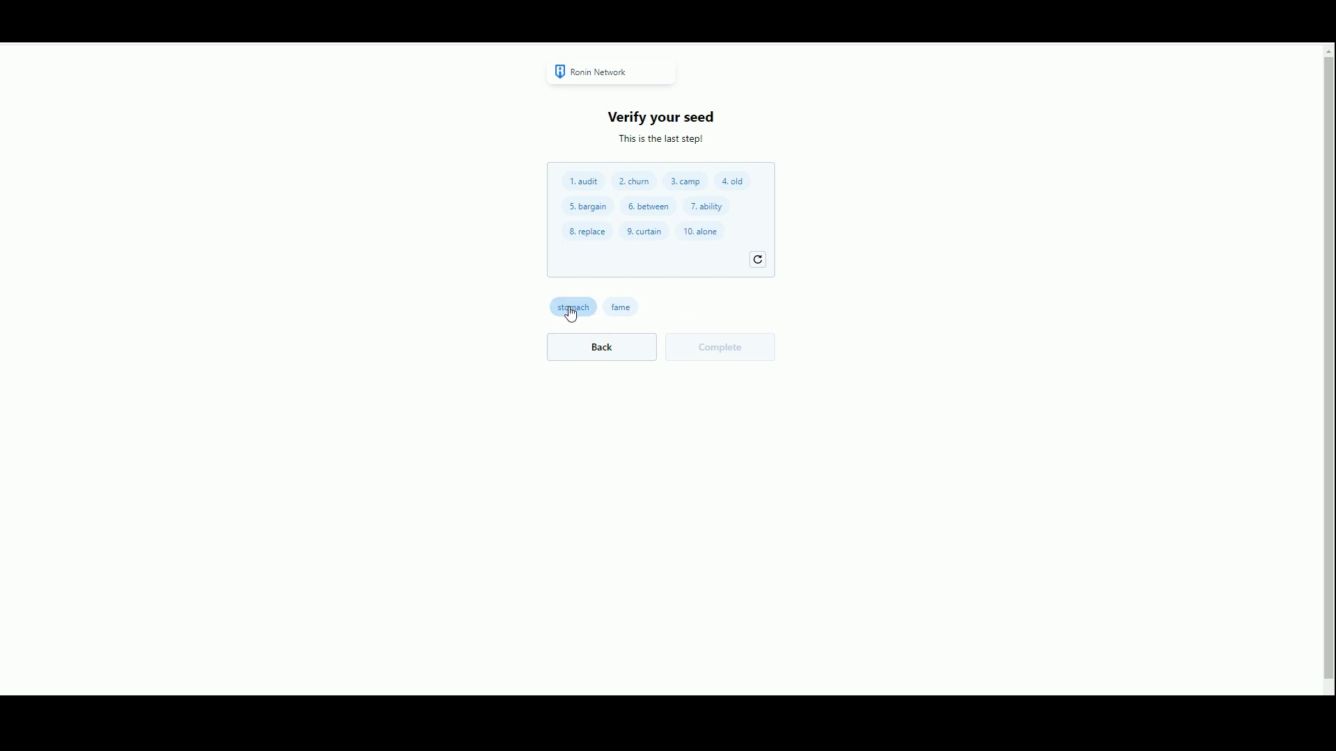
click(622, 309)
click(565, 309)
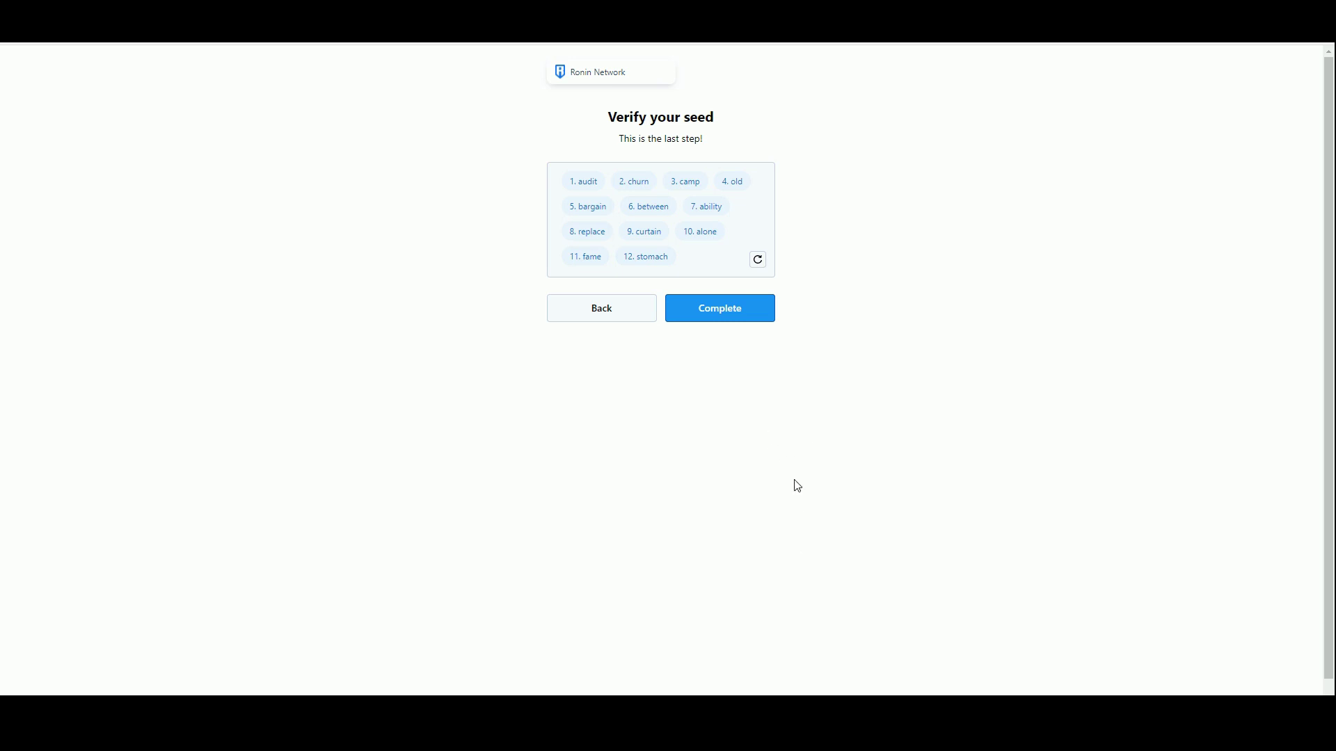
Step: Confirm the verified seed phrase to finish creating the new wallet
click(741, 308)
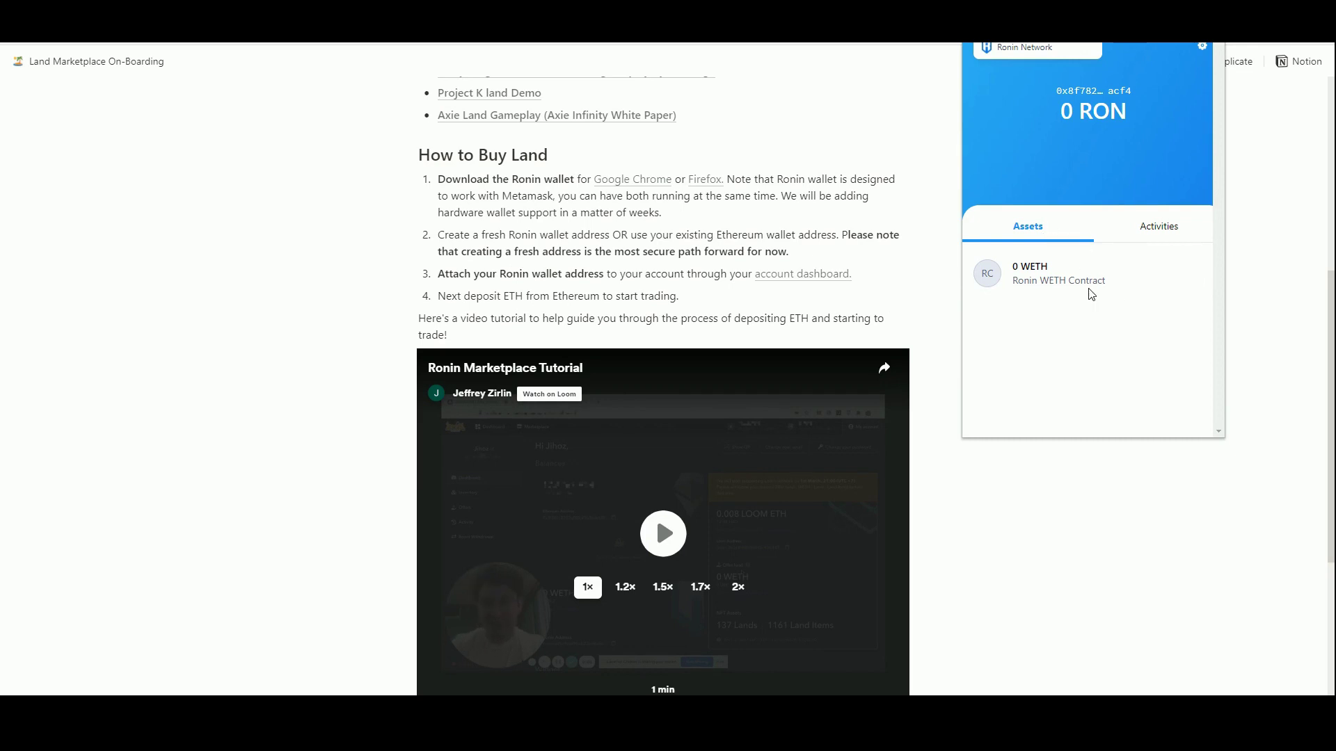
Step: View the wallet's activity history, then return to its assets list
mouse_move(1071, 94)
mouse_move(1129, 103)
click(1155, 228)
click(1072, 232)
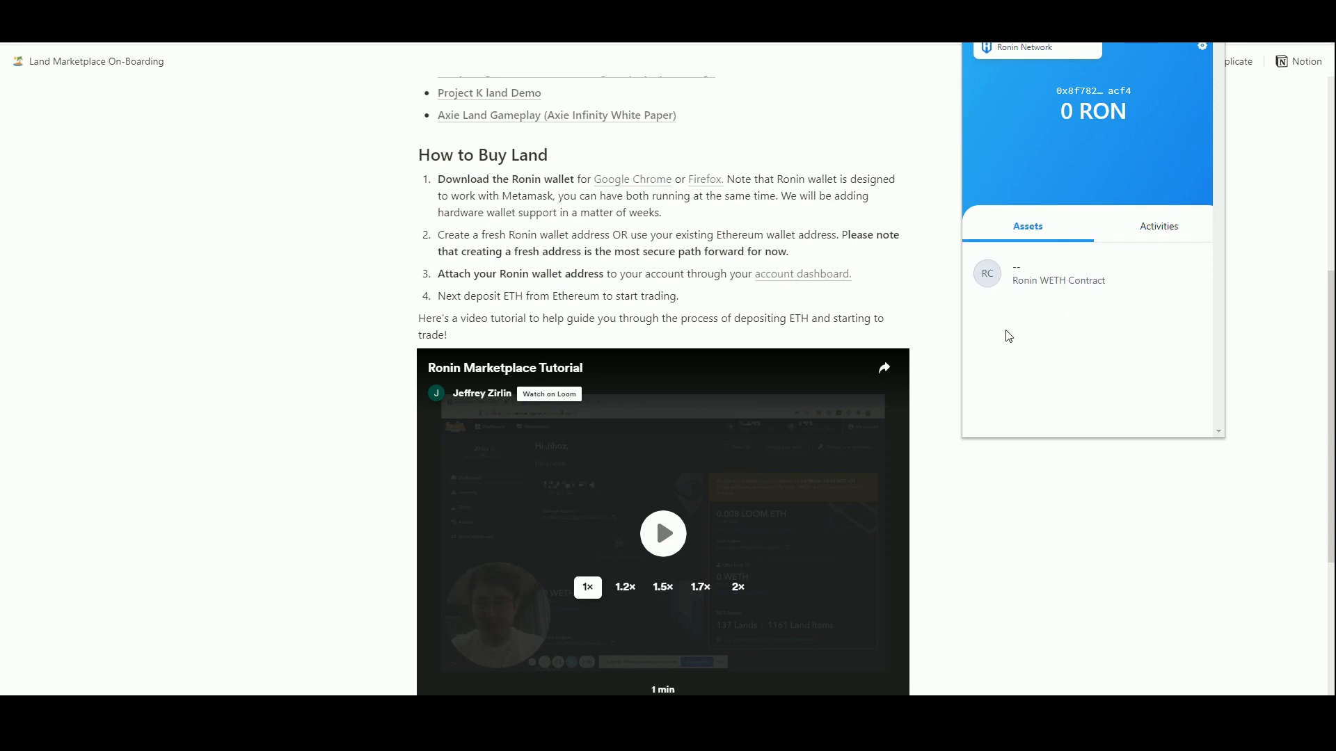
Step: Open Reveal private key from settings and enter the wallet password
click(1202, 46)
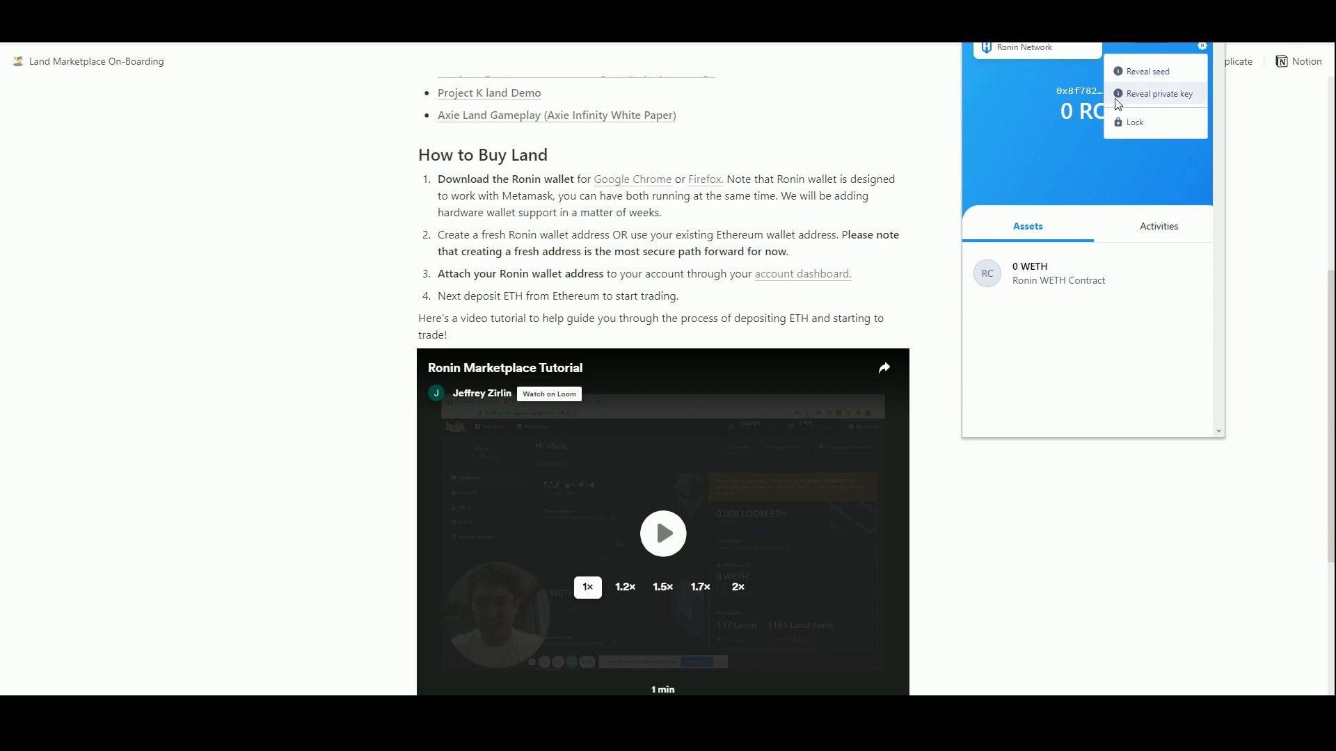
click(1150, 96)
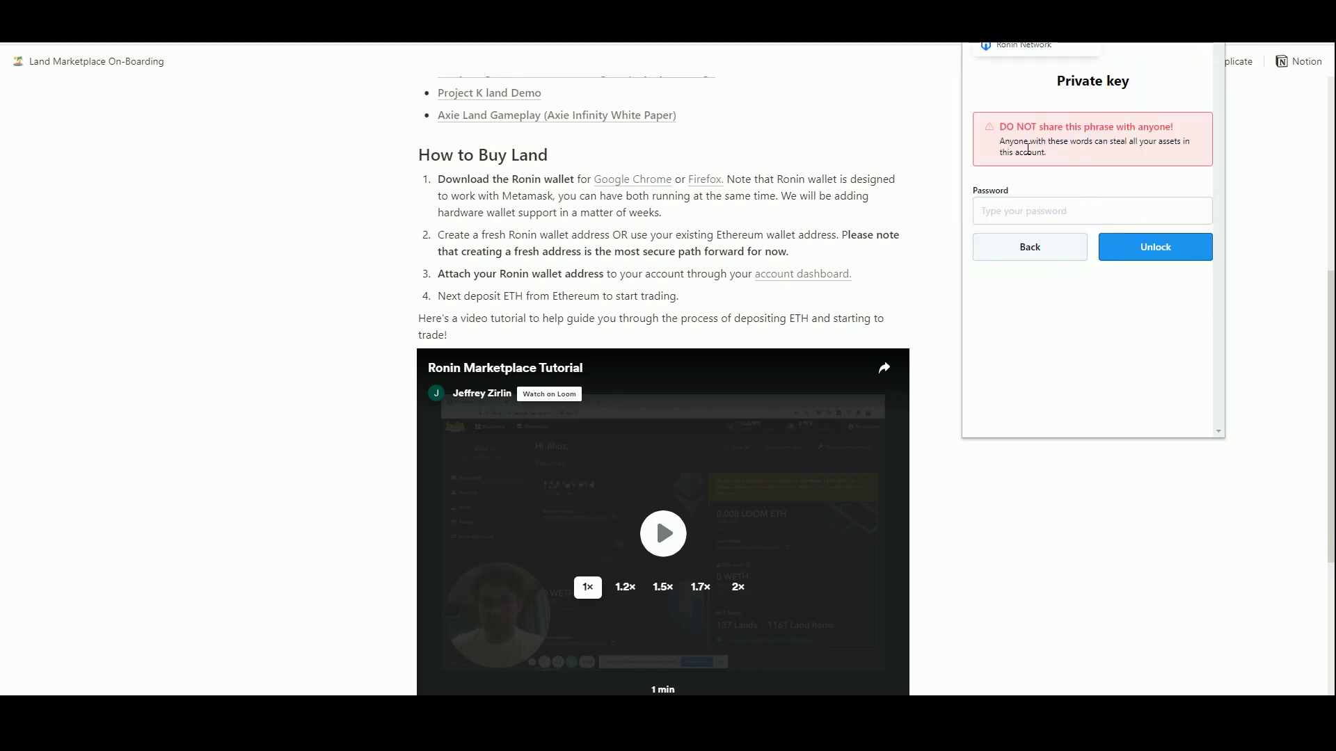
click(1031, 209)
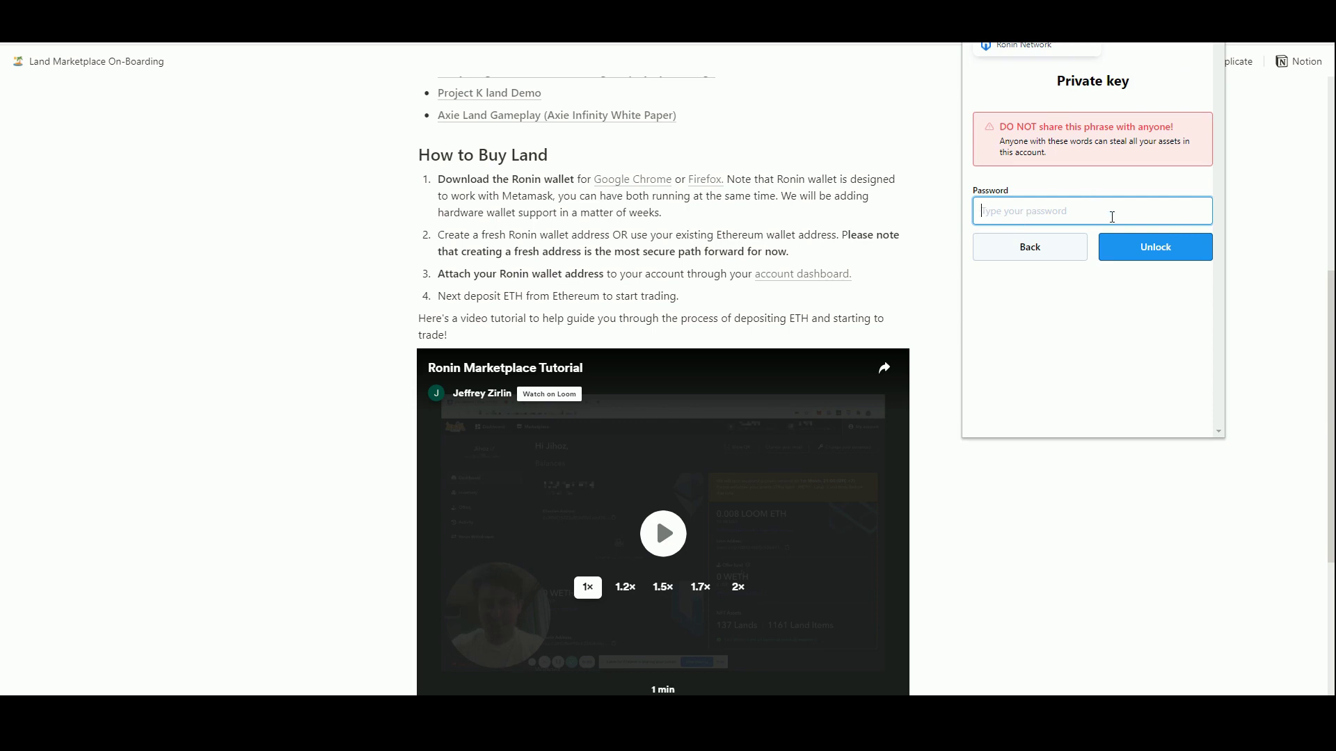
text(•••••)
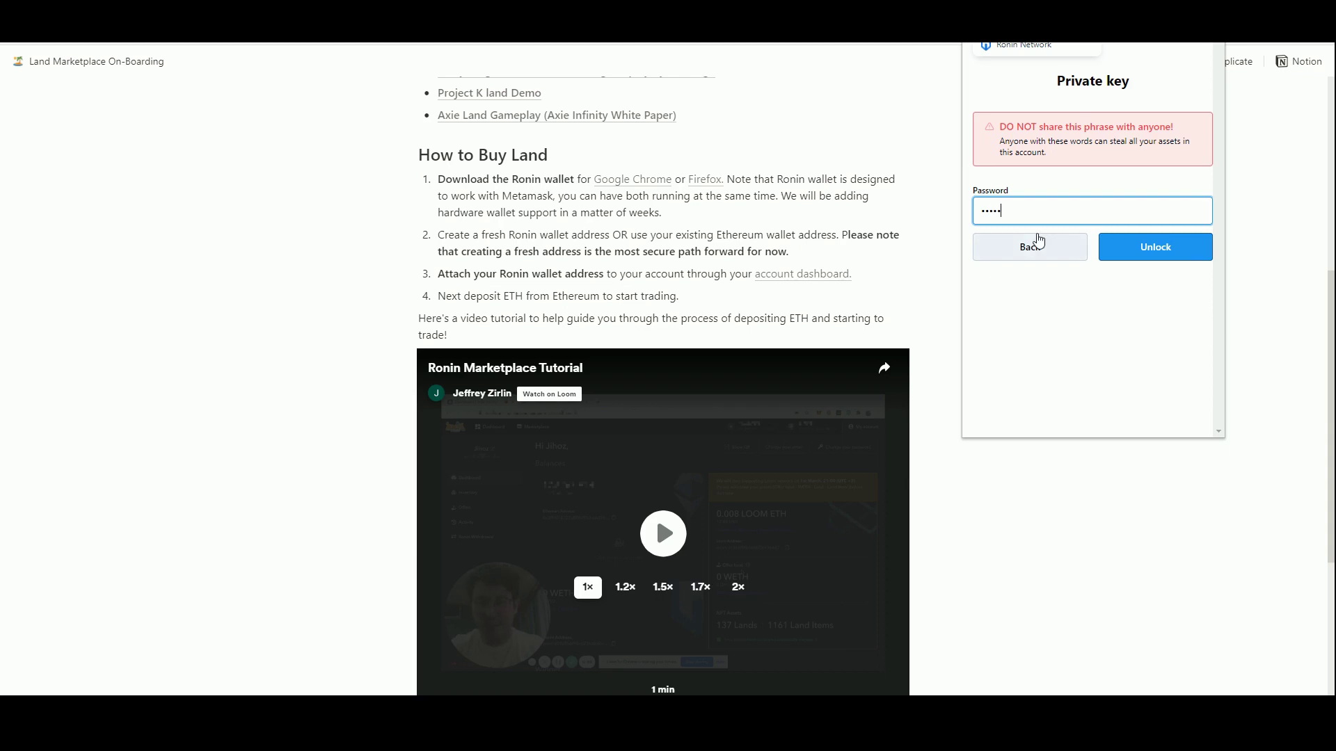
key(BackSpace)
key(BackSpace)
key(BackSpace)
key(BackSpace)
key(BackSpace)
text(••••••)
Step: Unlock and show the private key, then finish back to the 0 RON, 0 WETH overview
click(1178, 256)
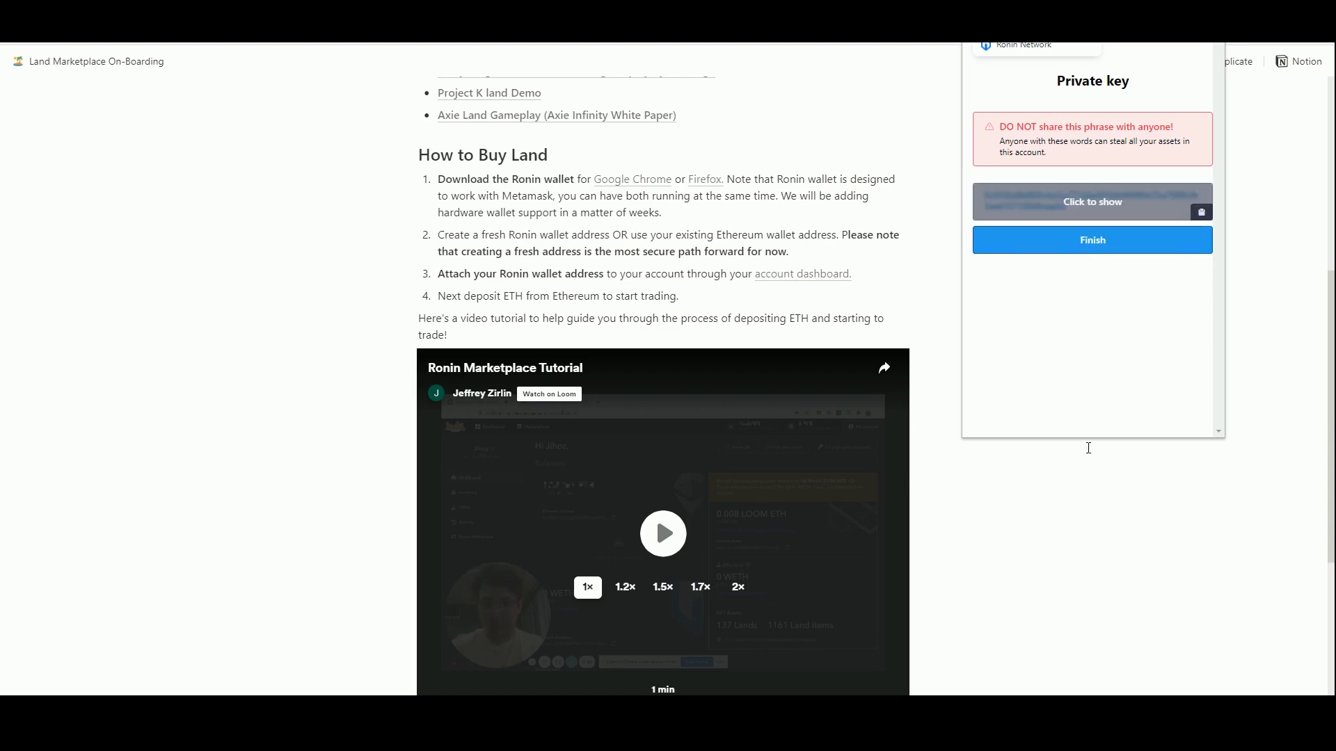
click(1089, 216)
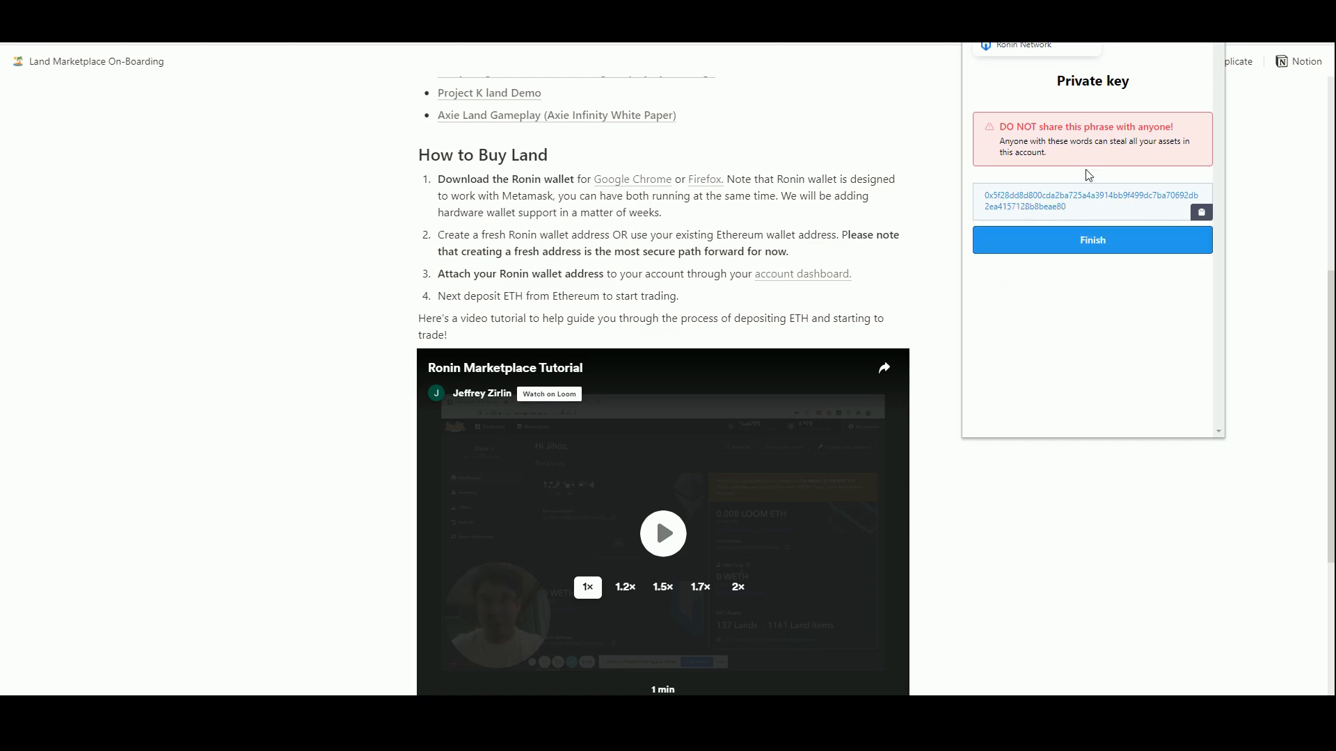
click(1136, 250)
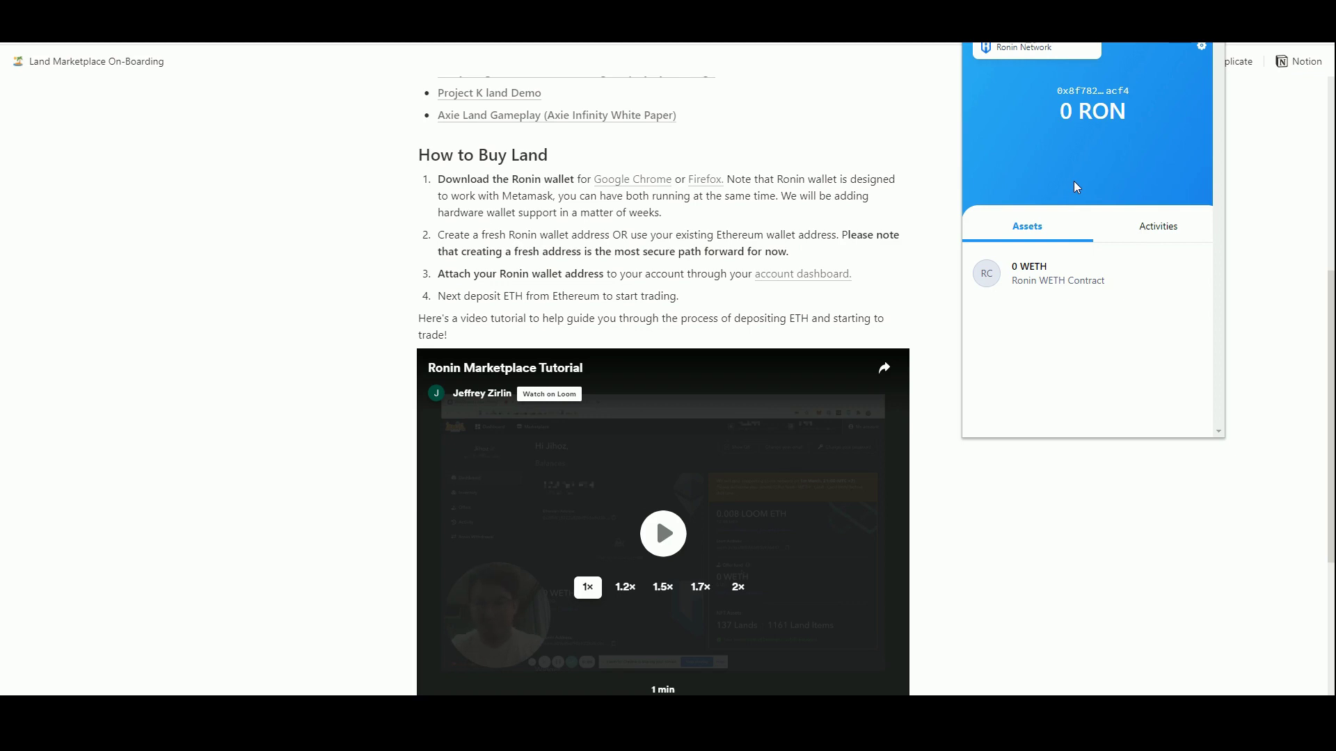
mouse_move(1089, 97)
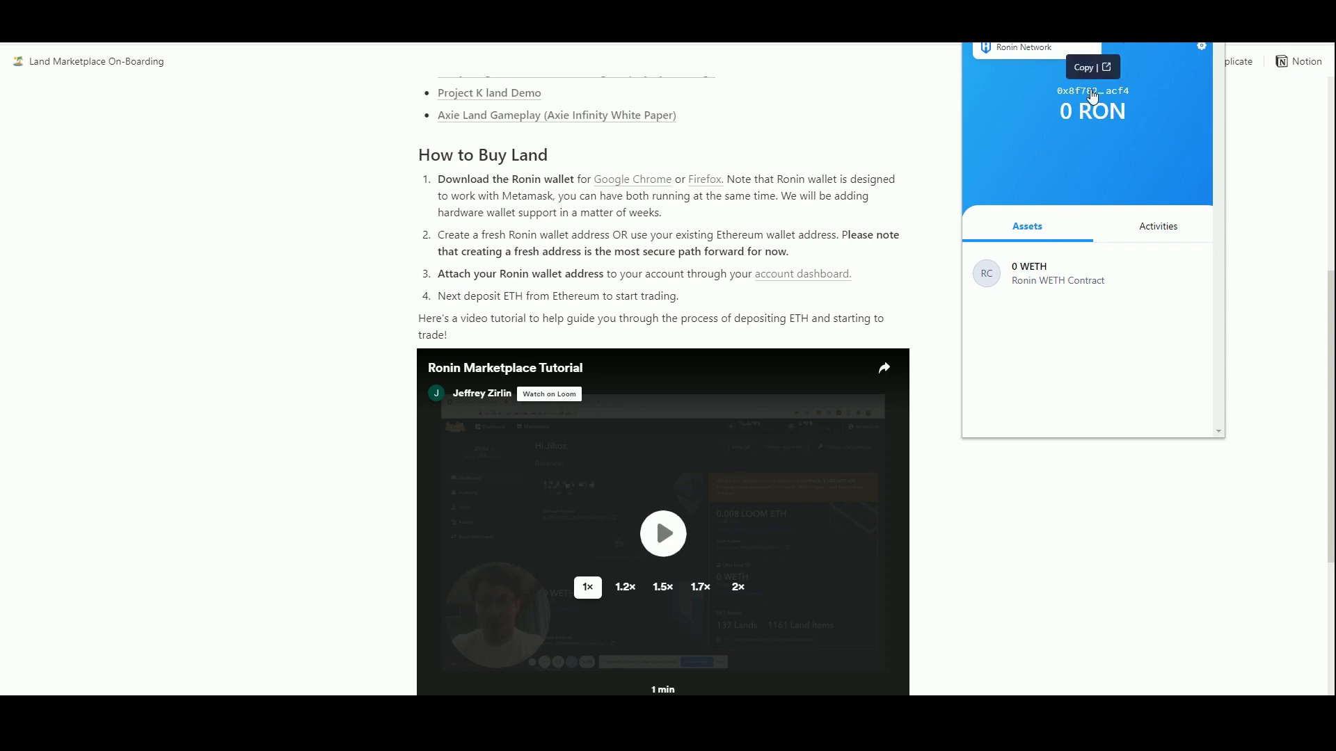